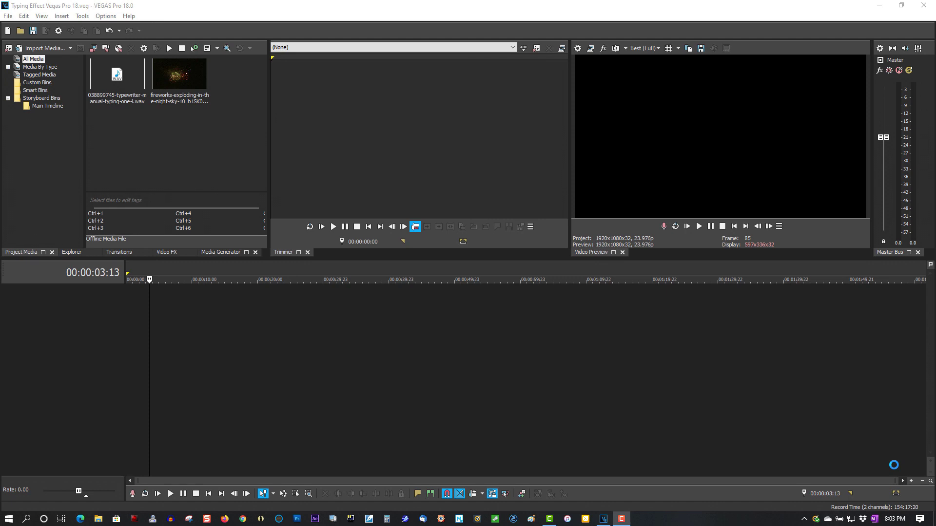
# - Insert a new video track and add a text media event on it
pyautogui.rightClick(194, 294)
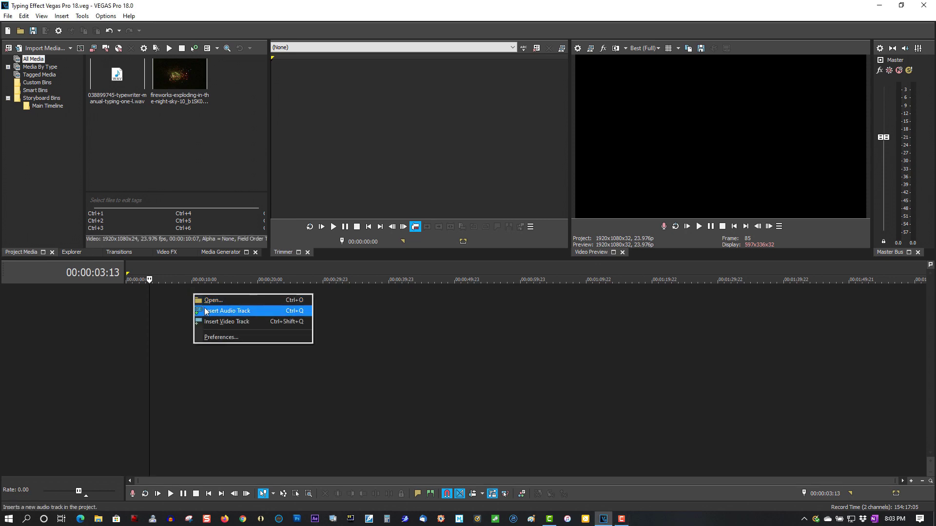
pyautogui.click(211, 320)
pyautogui.rightClick(203, 303)
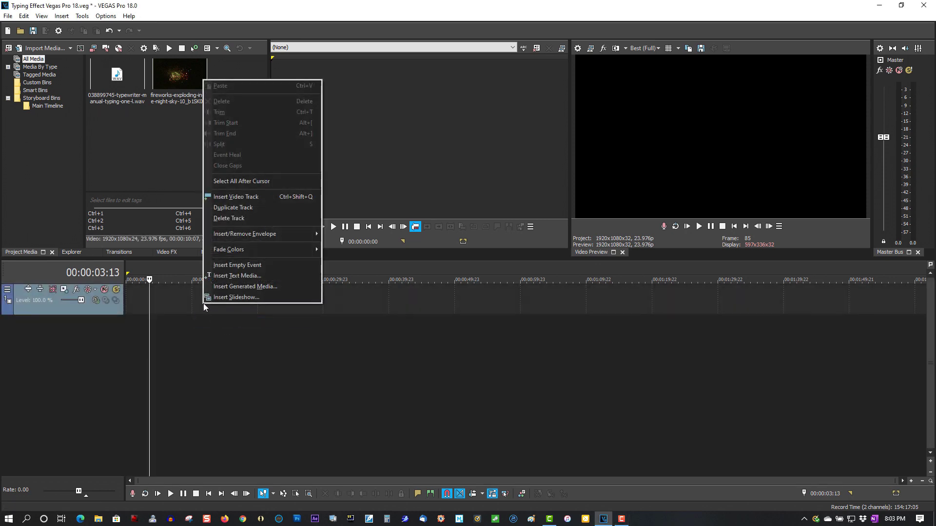
pyautogui.click(232, 276)
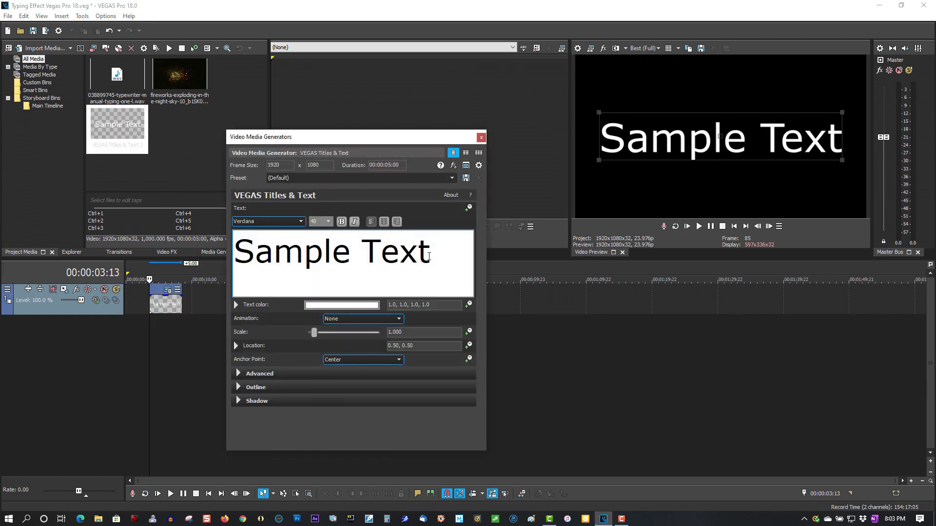
pyautogui.write('Ty')
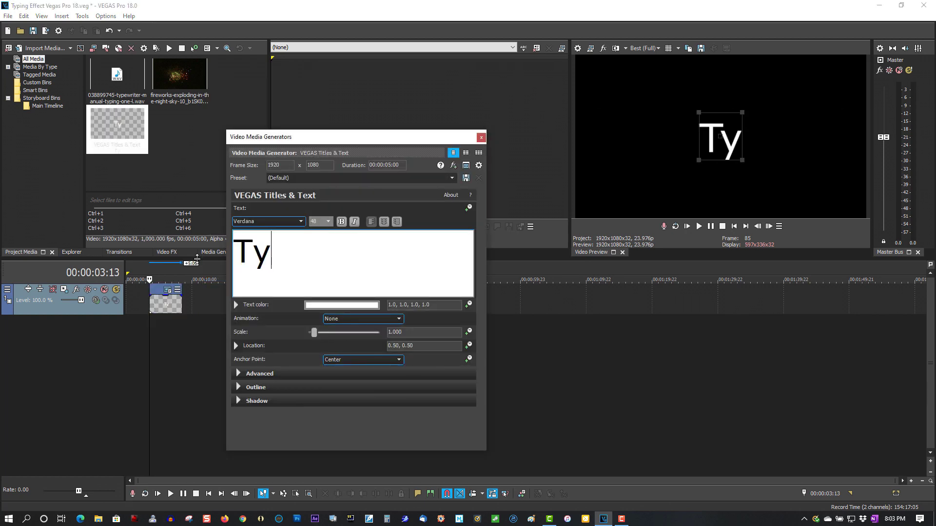
pyautogui.write('ping ')
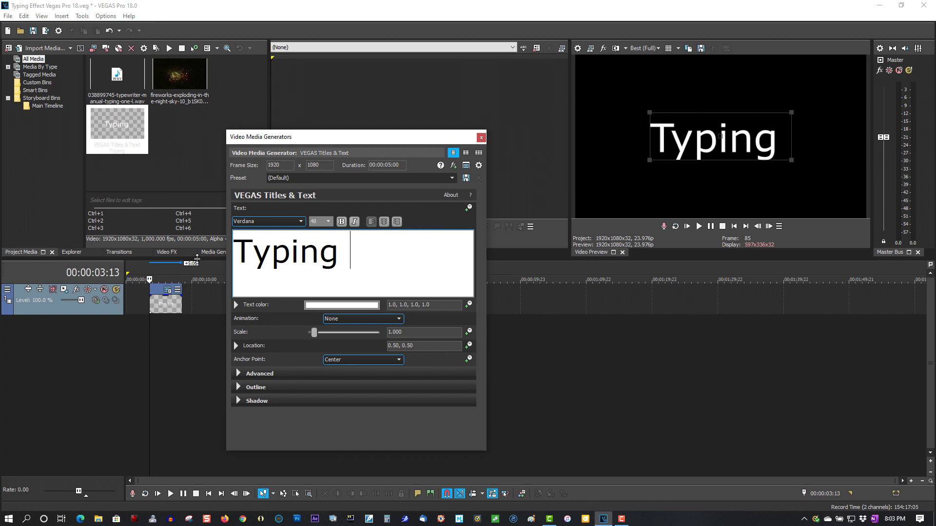
pyautogui.write('Sample')
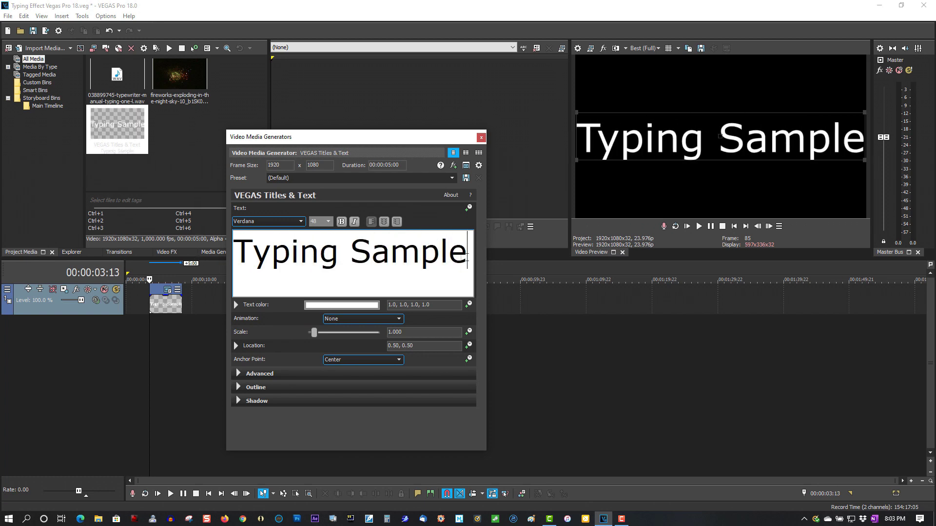
# - Set the 'Typing Sample' title text to size 36 and apply the Title04 animation
pyautogui.hotkey('ctrl', 'a')
pyautogui.click(322, 221)
pyautogui.click(328, 221)
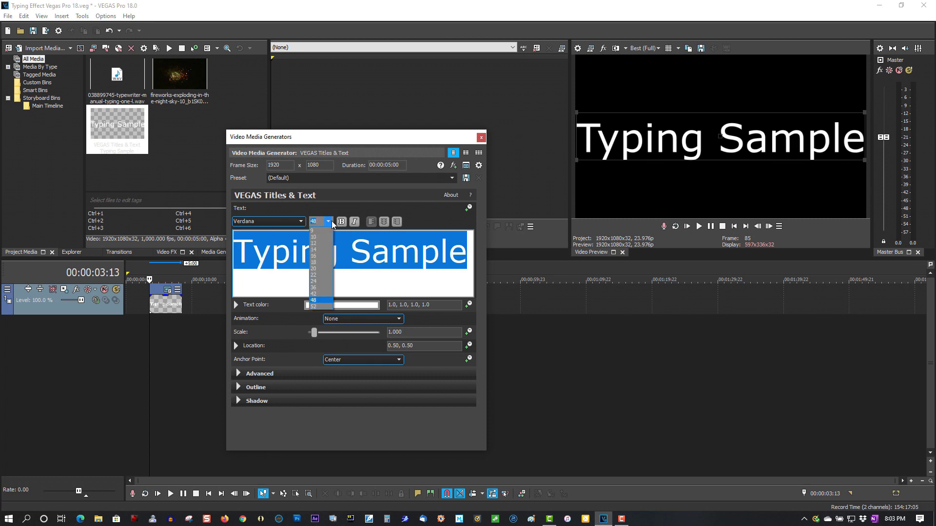
pyautogui.click(317, 291)
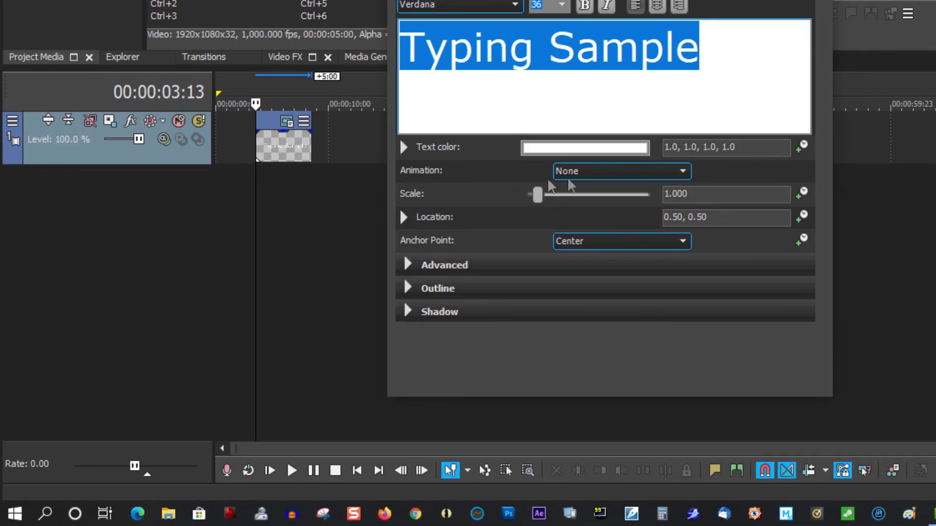
pyautogui.click(593, 176)
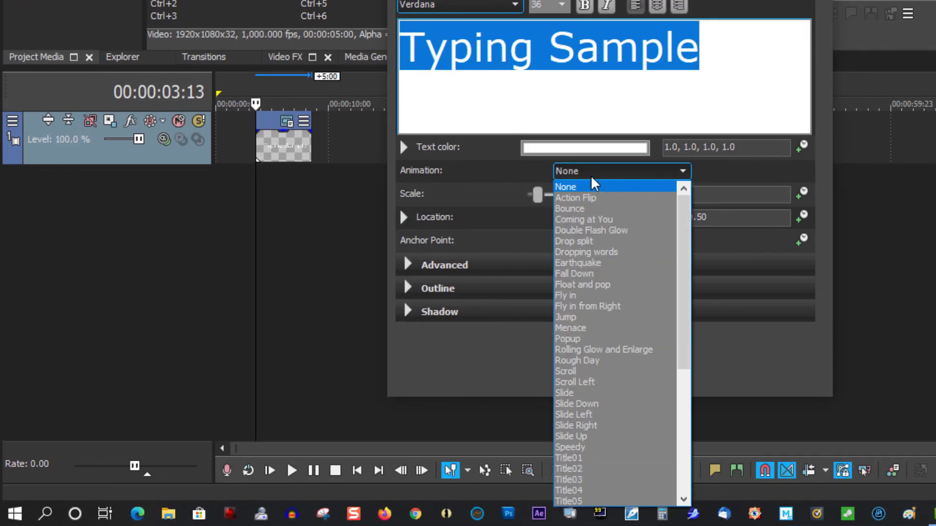
pyautogui.scroll(-4, 673, 293)
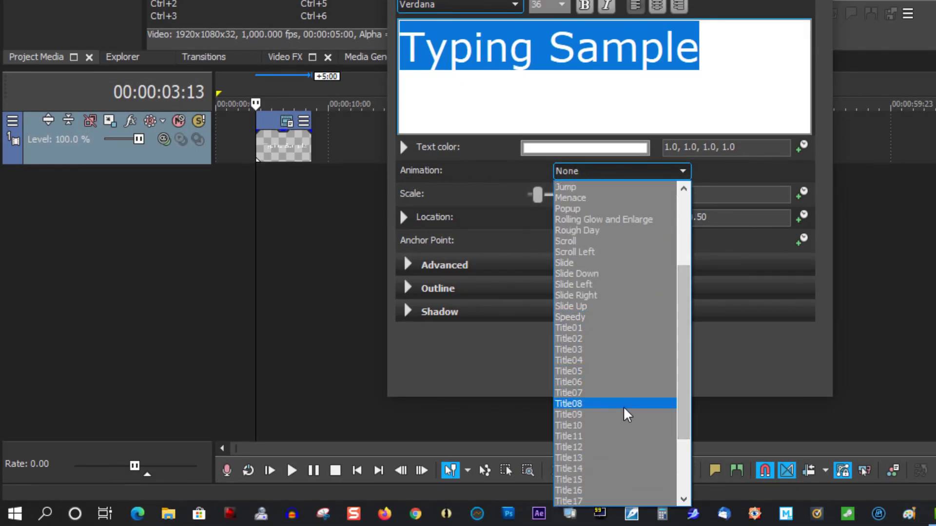
pyautogui.click(588, 358)
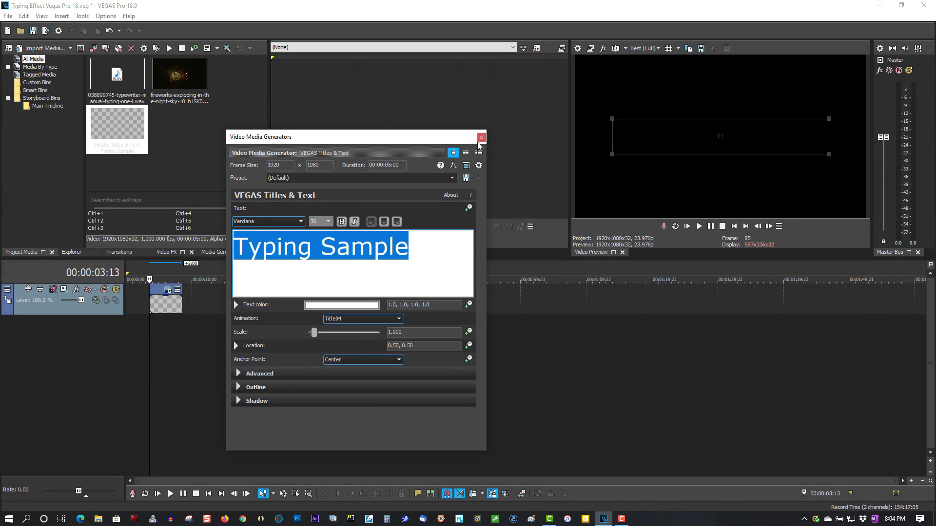
# - Move the title event to 00:00:00 and place the fireworks clip on a track below
pyautogui.click(481, 141)
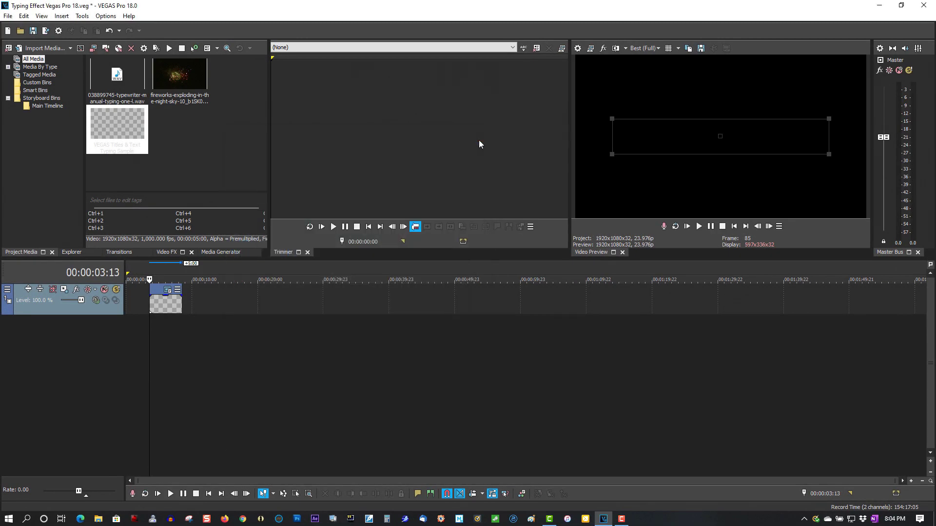
pyautogui.moveTo(162, 312); pyautogui.dragTo(140, 313)
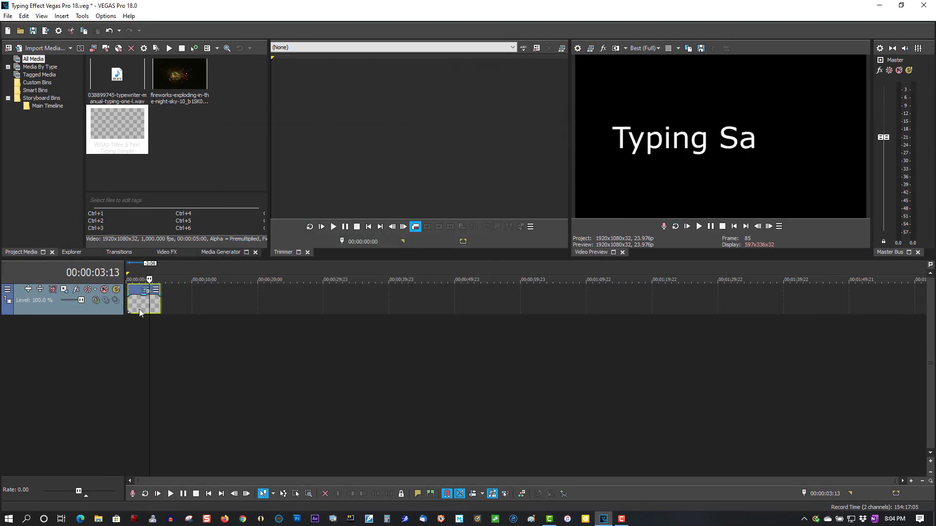
pyautogui.click(177, 99)
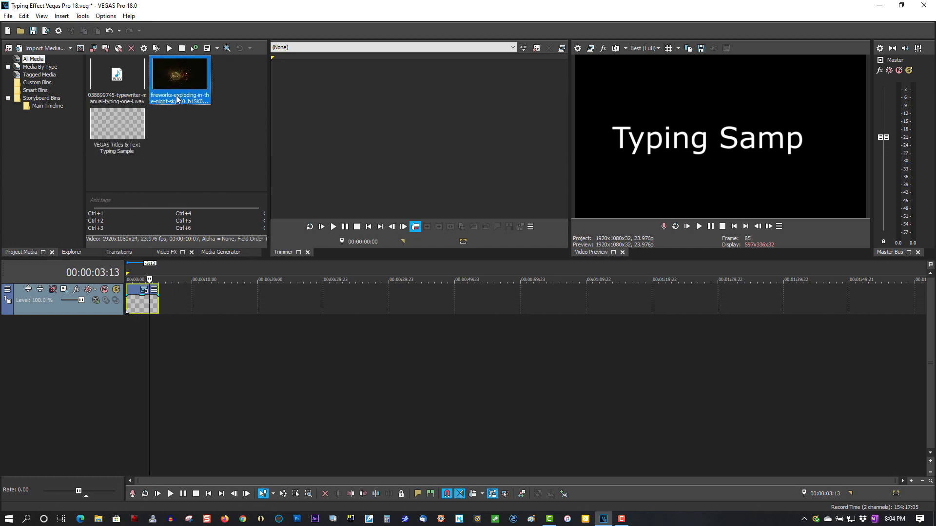
pyautogui.moveTo(177, 99); pyautogui.dragTo(125, 332)
# - Preview the title at about one second, then play the project and stop
pyautogui.click(737, 230)
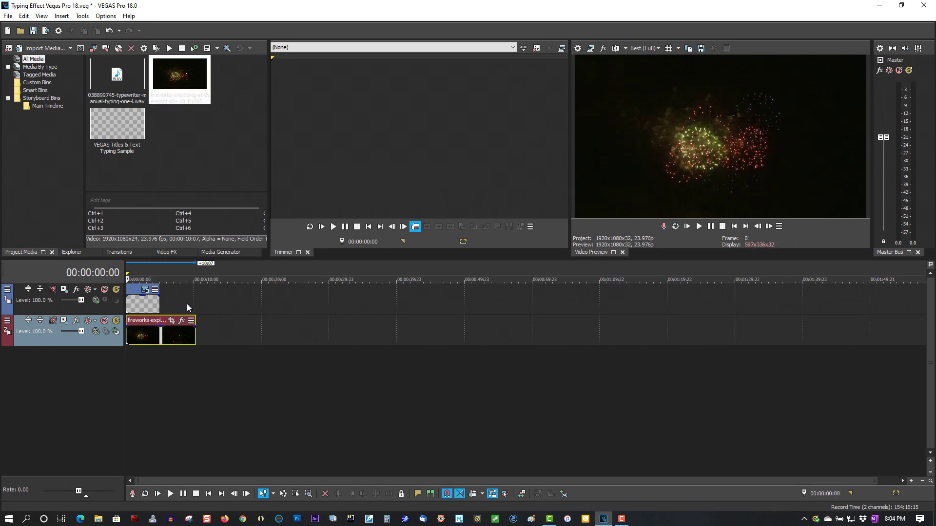
pyautogui.scroll(2, 188, 304)
pyautogui.scroll(1, 187, 305)
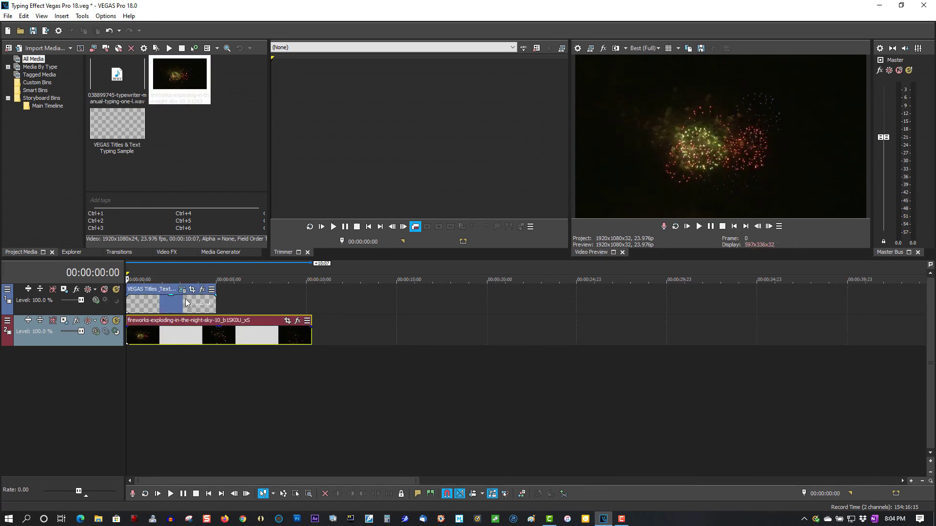
pyautogui.rightClick(185, 304)
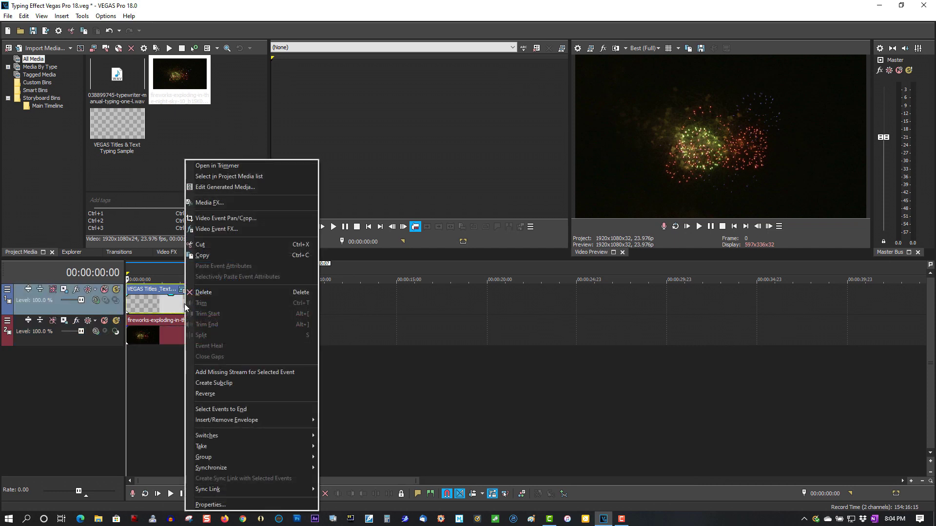
pyautogui.click(173, 287)
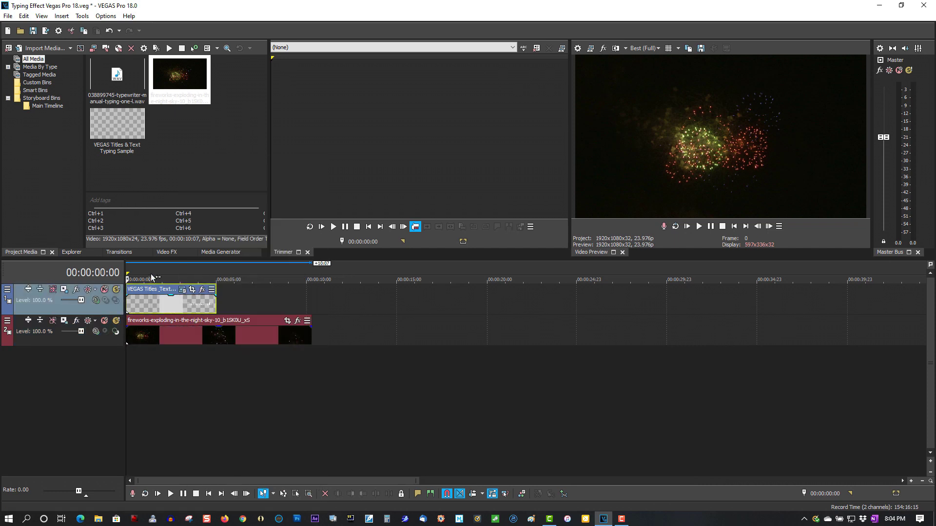
pyautogui.click(151, 276)
pyautogui.click(735, 227)
pyautogui.click(699, 228)
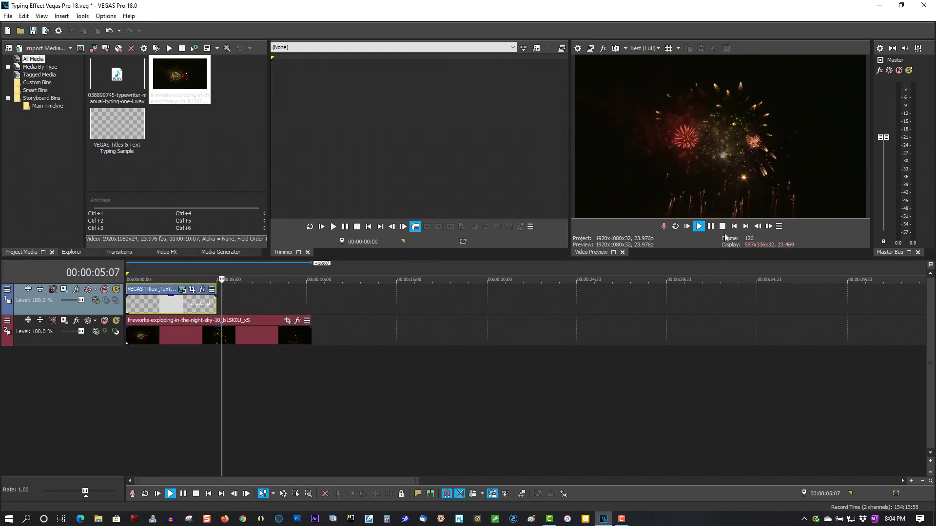
pyautogui.press('space')
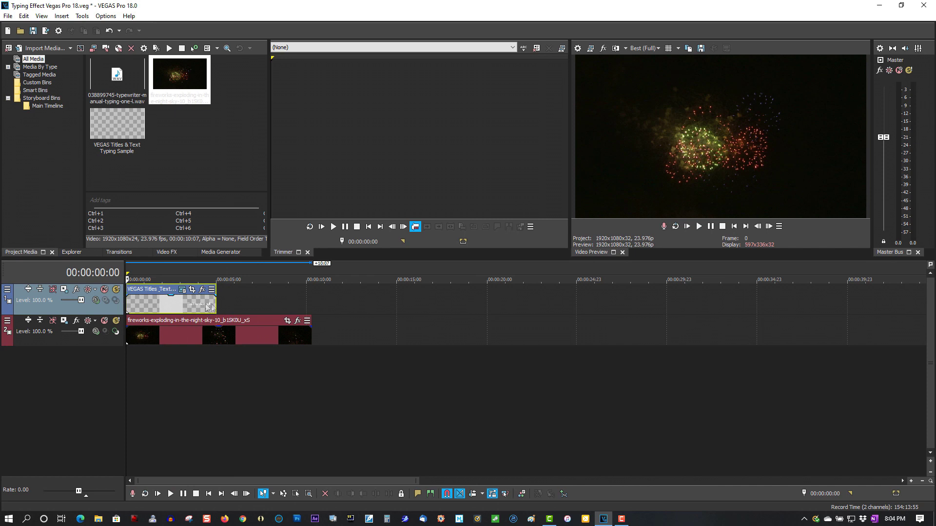
pyautogui.rightClick(175, 301)
# - Turn off Loop in the title event's properties
pyautogui.click(211, 507)
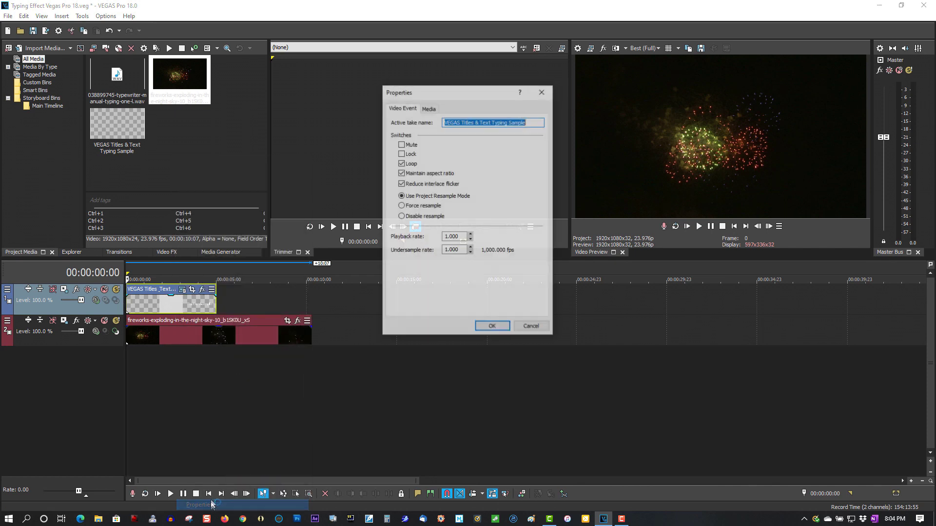
pyautogui.click(402, 164)
pyautogui.click(483, 327)
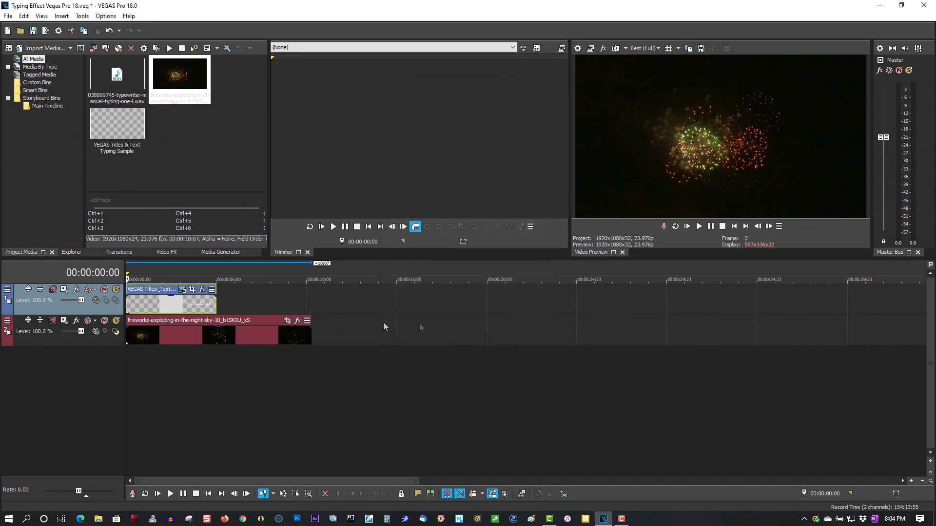
# - Stretch the title event to end with the fireworks clip and play it back
pyautogui.moveTo(214, 304); pyautogui.dragTo(305, 302)
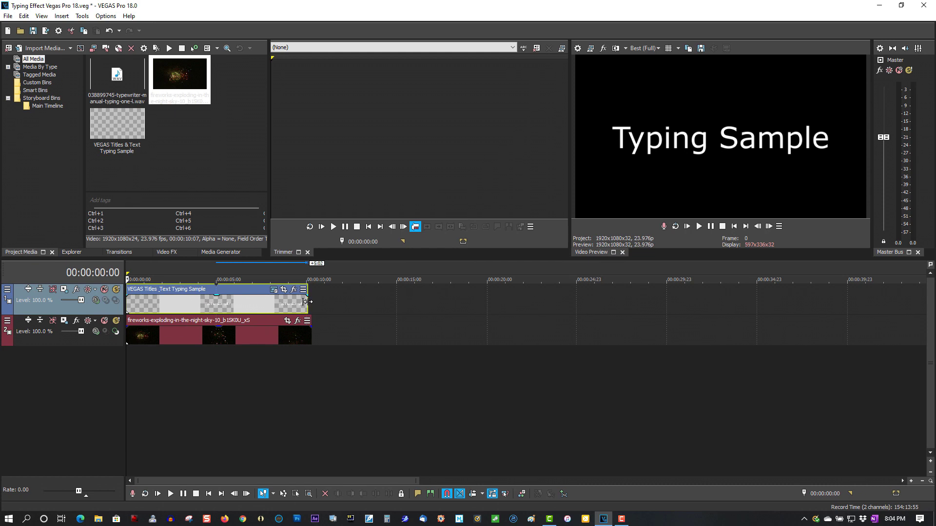
pyautogui.moveTo(304, 302); pyautogui.dragTo(312, 303)
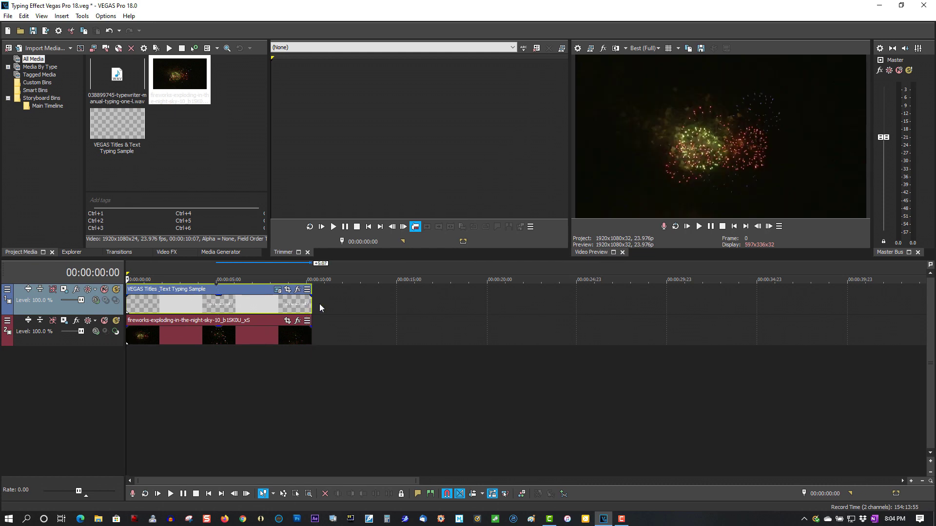
pyautogui.click(700, 226)
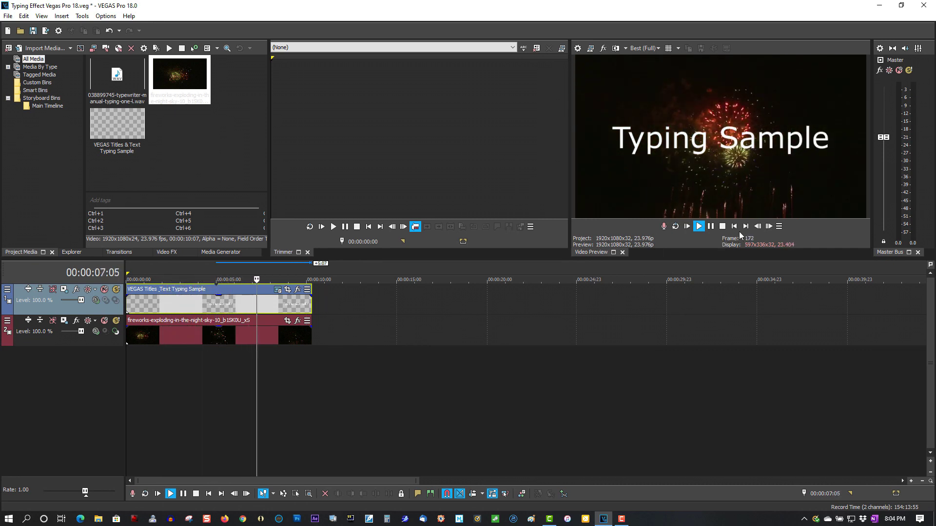
pyautogui.click(723, 226)
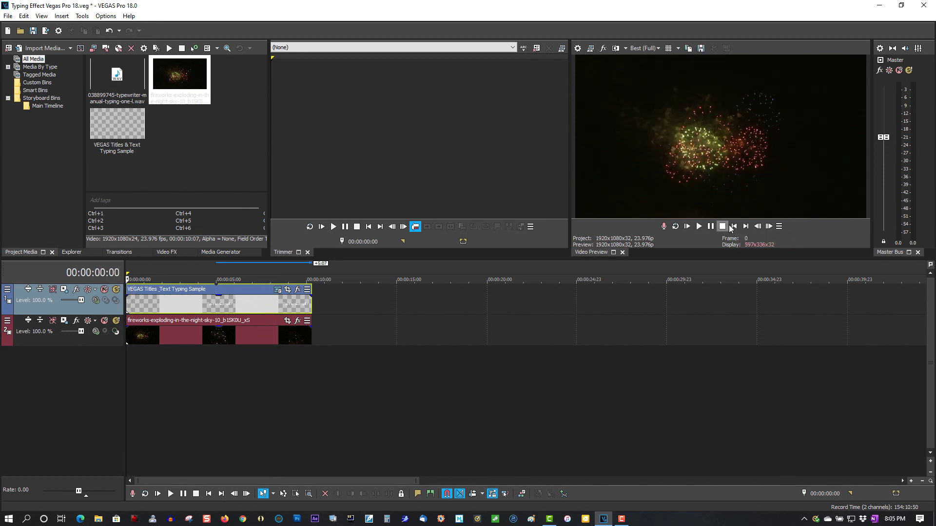
pyautogui.click(101, 70)
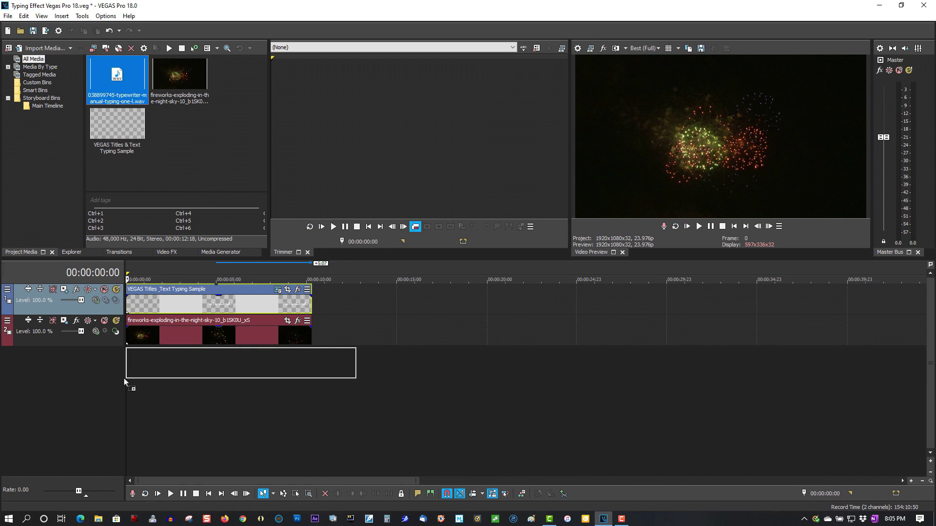
# - Place the typewriter WAV on a new audio track at the project start, then play and pause
pyautogui.moveTo(135, 234); pyautogui.dragTo(123, 378)
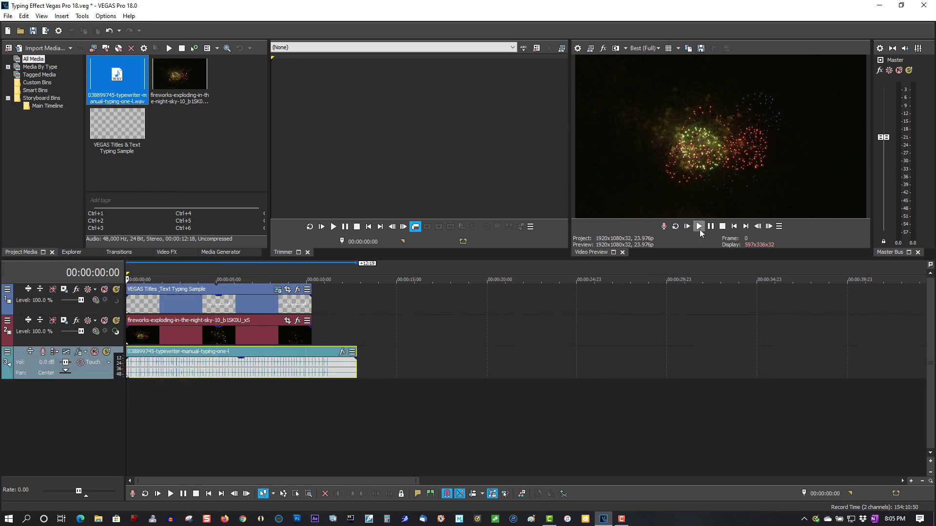
pyautogui.click(700, 228)
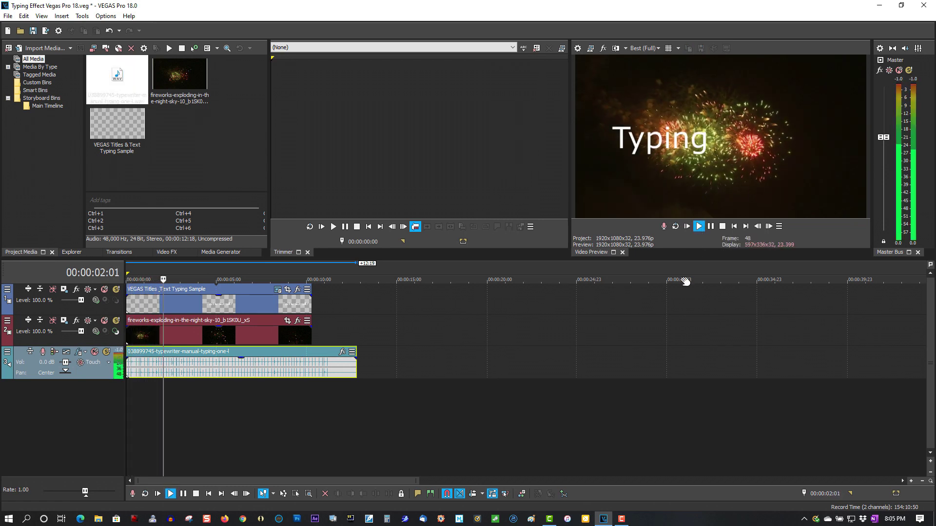
pyautogui.click(711, 227)
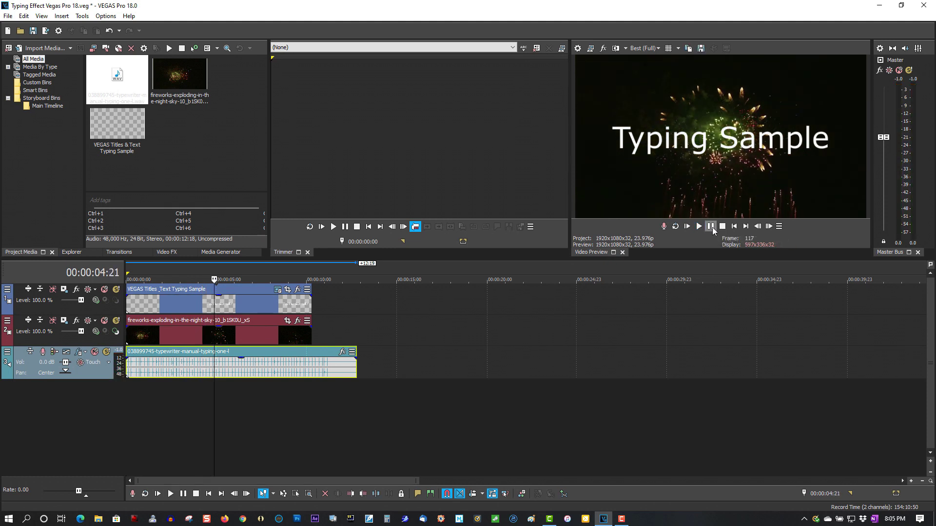